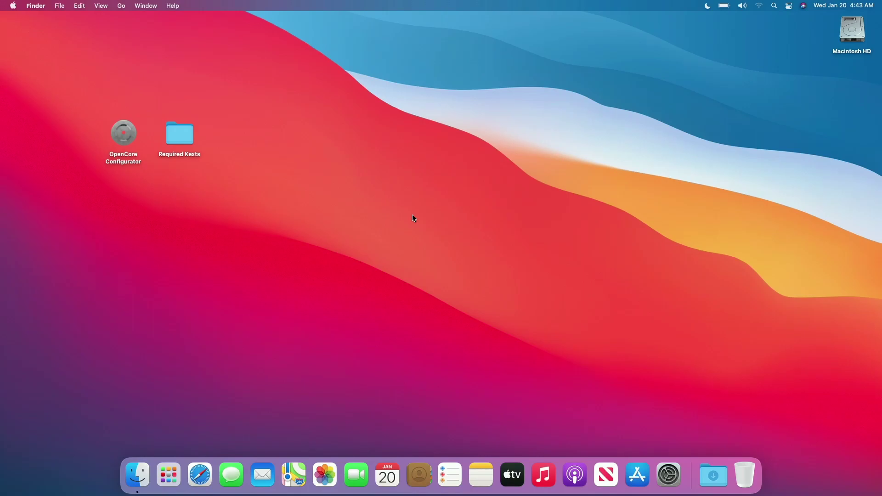
# Step: Try to turn on Wi-Fi in the Network preferences, and close System Preferences
pyautogui.click(669, 474)
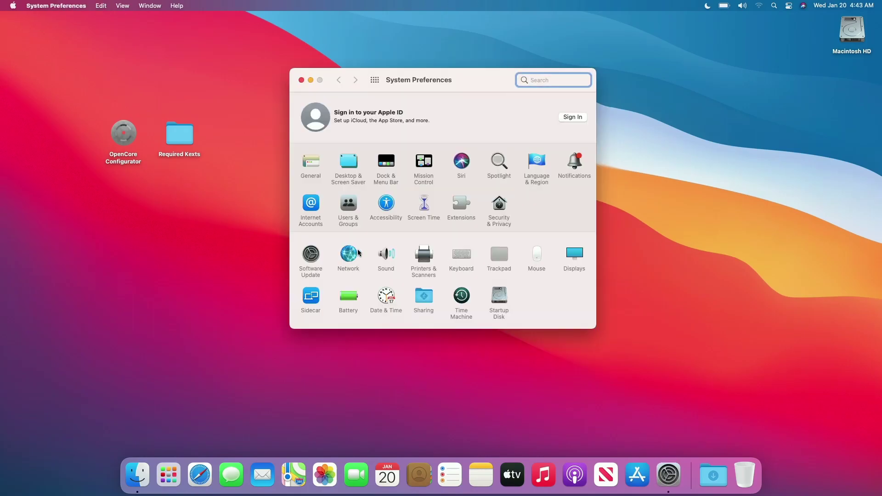
pyautogui.click(350, 255)
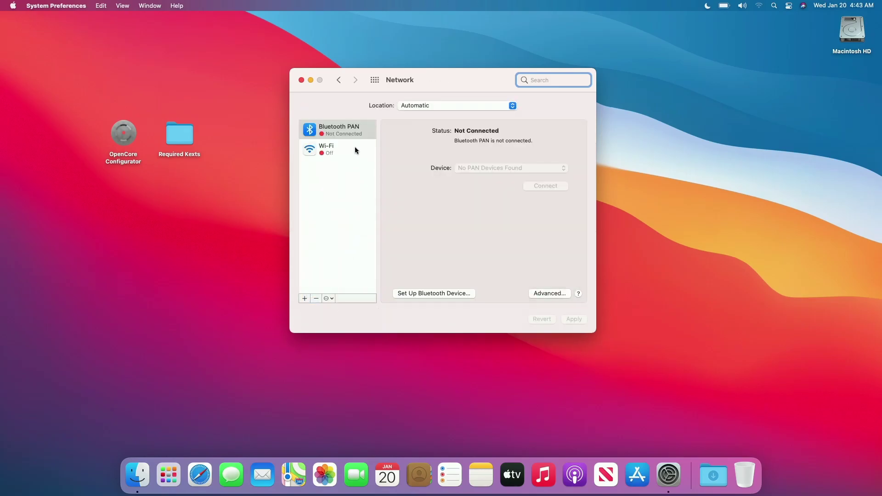
pyautogui.click(355, 148)
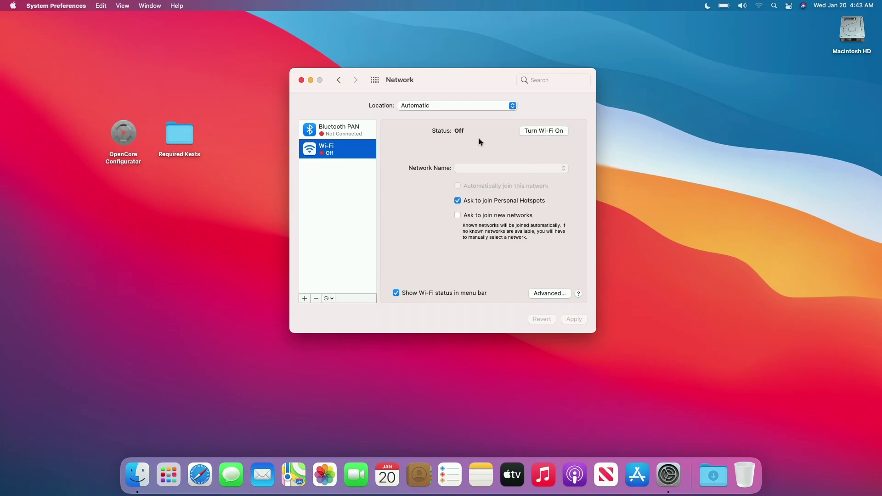
pyautogui.click(532, 131)
pyautogui.click(299, 81)
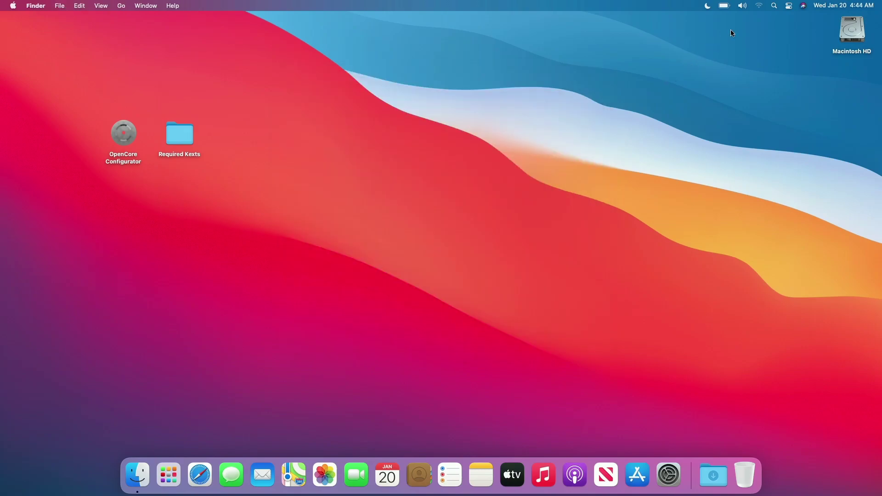
# Step: Try switching Wi-Fi on from the Wi-Fi status controls, and dismiss them
pyautogui.click(758, 6)
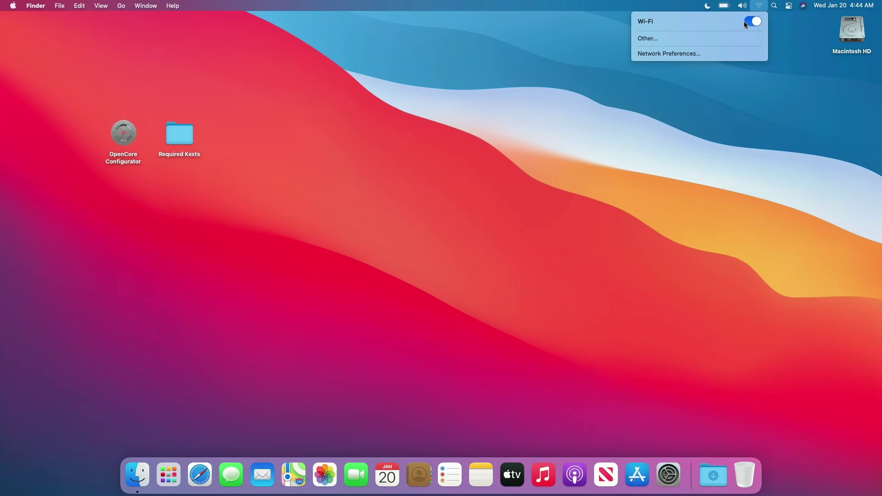
pyautogui.click(752, 22)
pyautogui.click(750, 22)
pyautogui.click(595, 133)
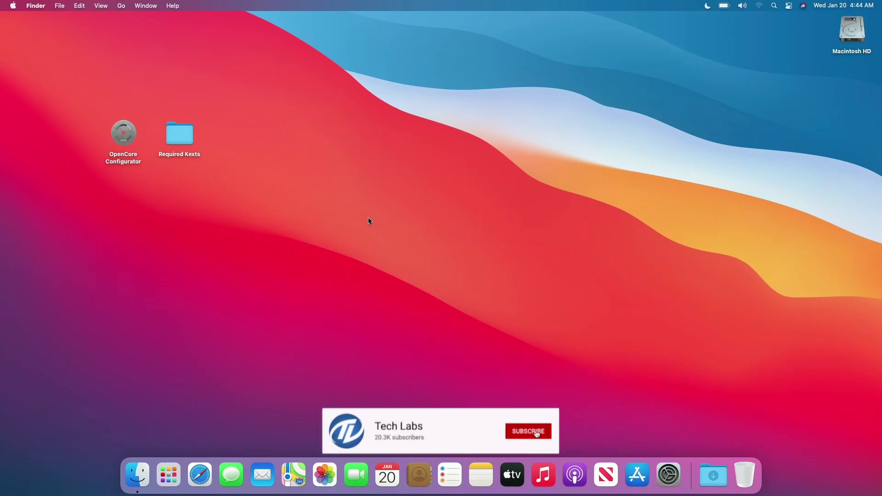
# Step: Mount the EFI partition on disk0s1 with OpenCore Configurator, authorizing with the account password, and quit the program
pyautogui.click(123, 138)
pyautogui.doubleClick(122, 137)
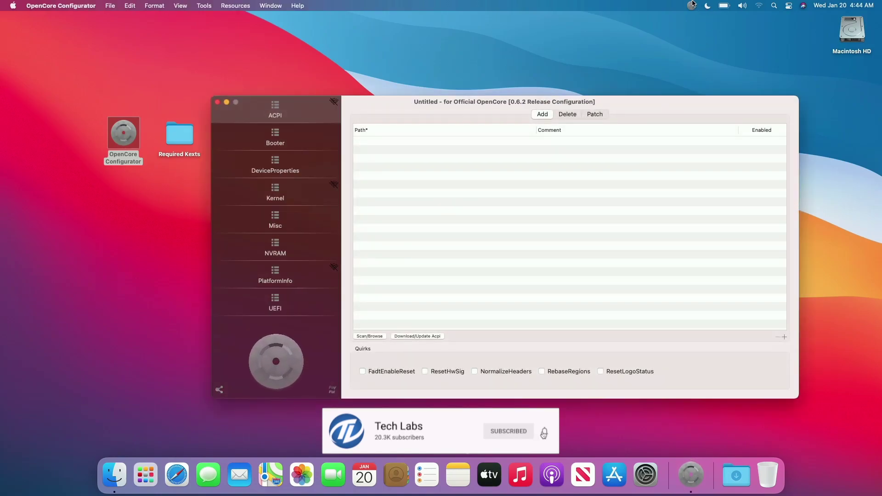
pyautogui.click(692, 5)
pyautogui.click(718, 58)
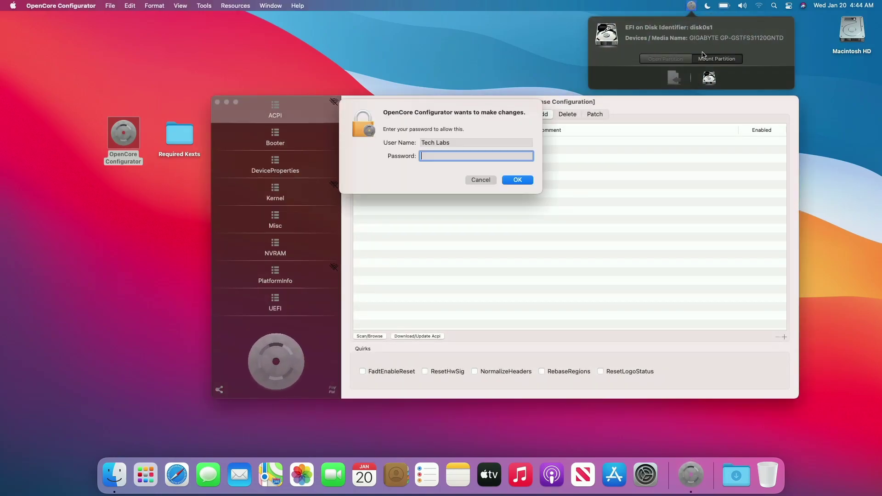
pyautogui.write('••••')
pyautogui.press('Return')
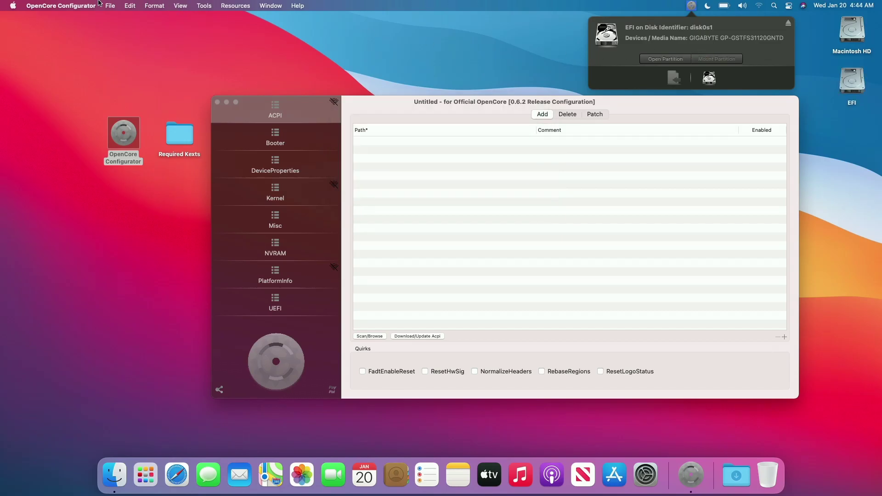
pyautogui.click(61, 5)
pyautogui.click(52, 130)
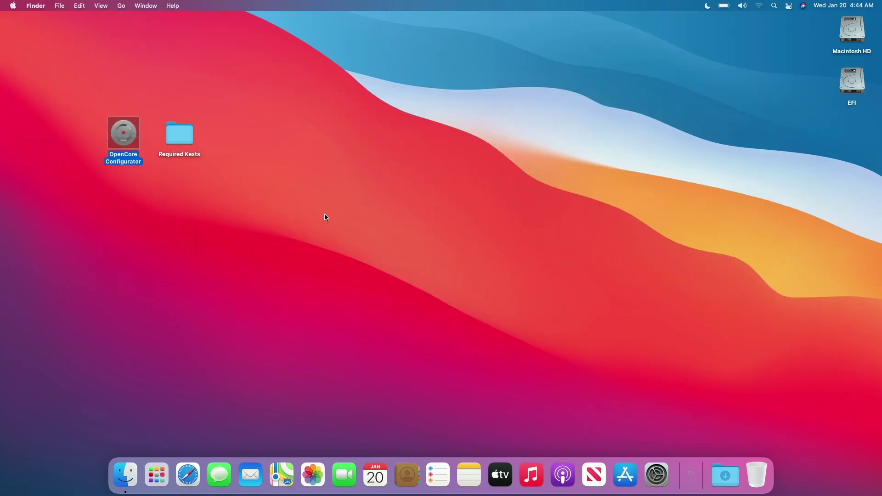
# Step: Open the EFI/OC/Kexts folder on the mounted EFI volume in Finder
pyautogui.click(848, 90)
pyautogui.doubleClick(847, 90)
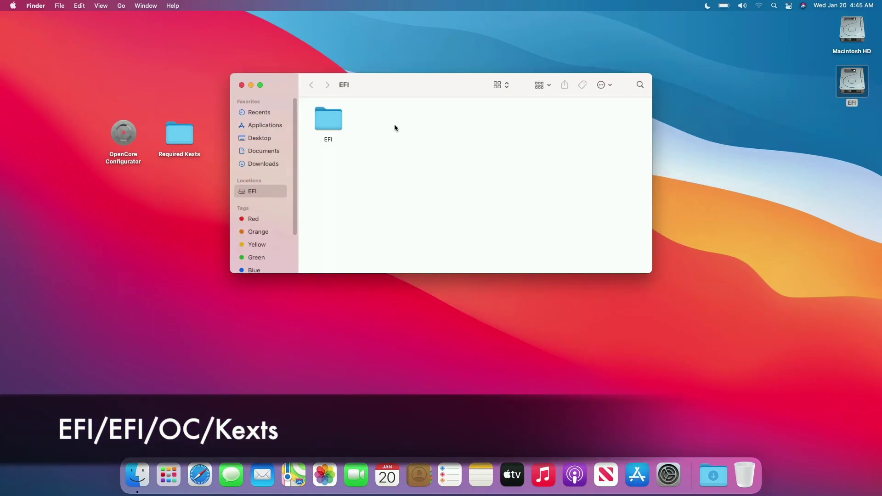
pyautogui.doubleClick(326, 123)
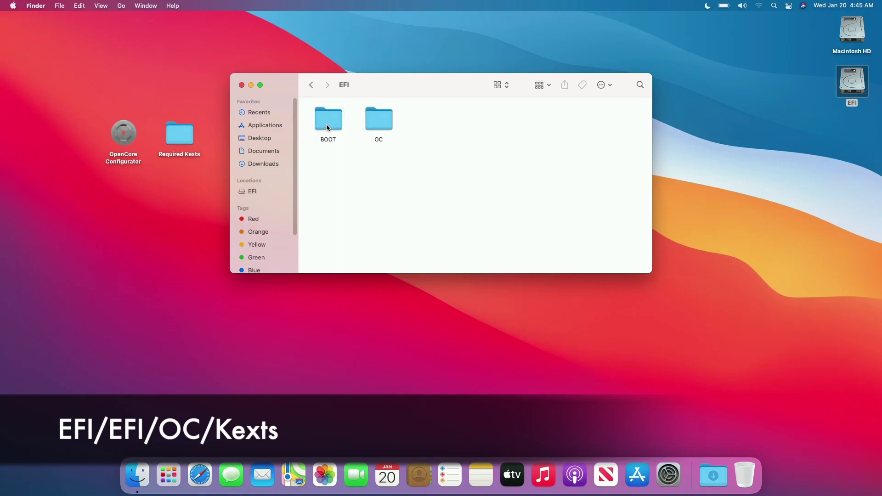
pyautogui.doubleClick(376, 123)
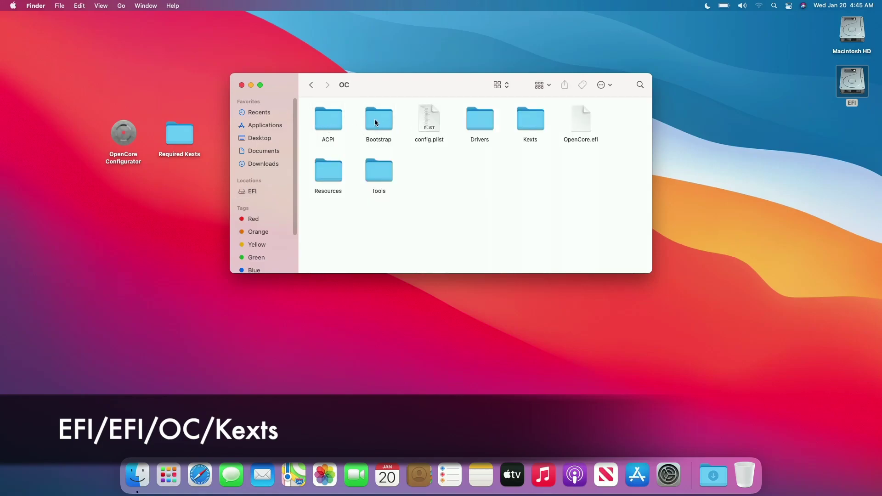
pyautogui.doubleClick(524, 122)
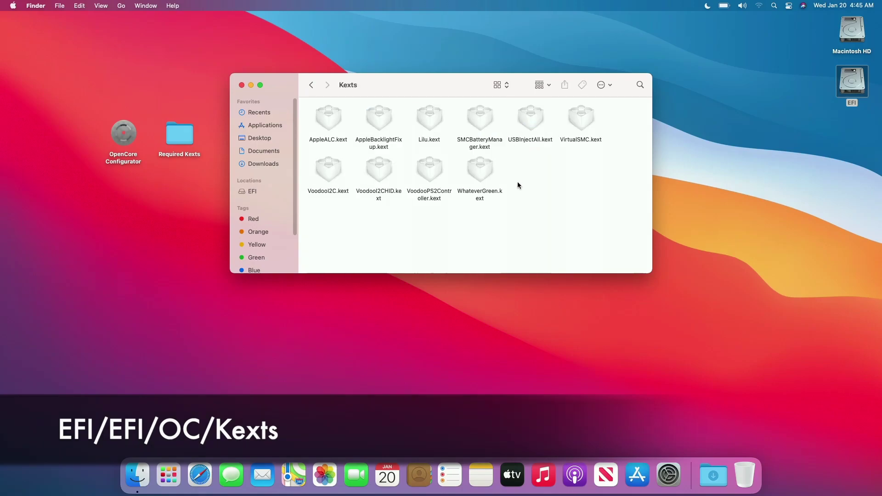
# Step: Copy all four kexts from the Required Kexts folder into the EFI volume's Kexts folder and arrange its contents by name
pyautogui.doubleClick(189, 134)
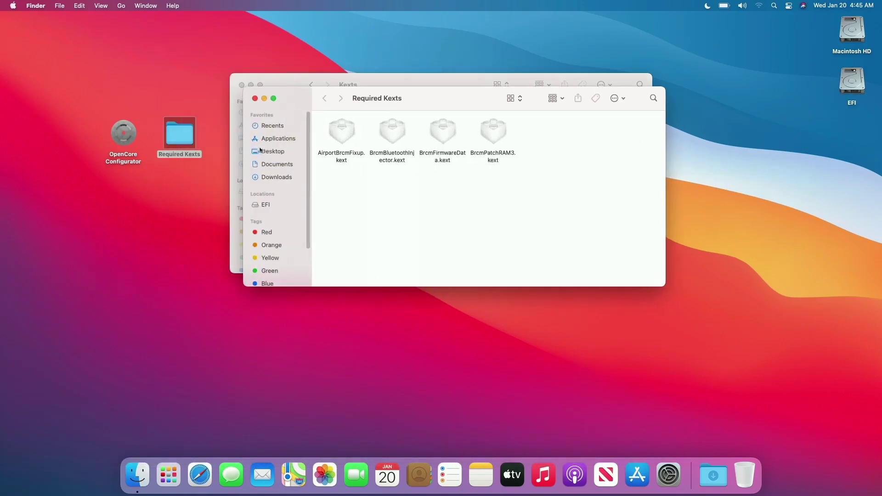
pyautogui.moveTo(324, 180); pyautogui.dragTo(503, 145)
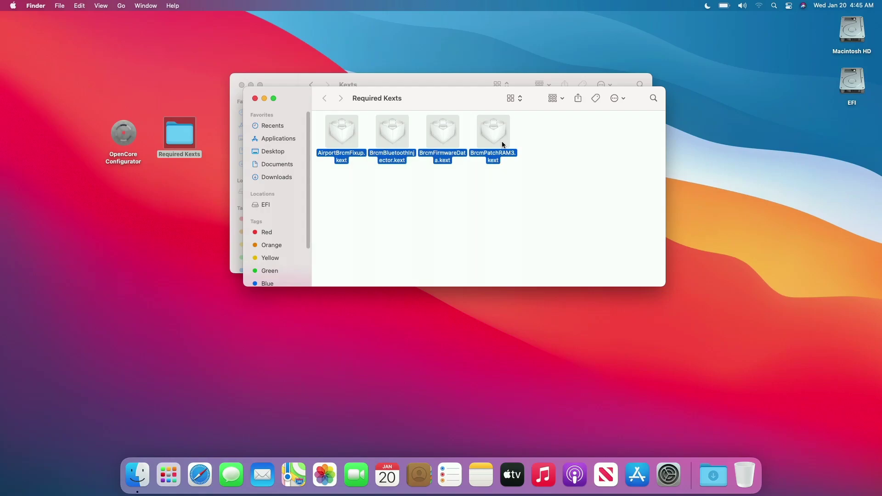
pyautogui.click(255, 98)
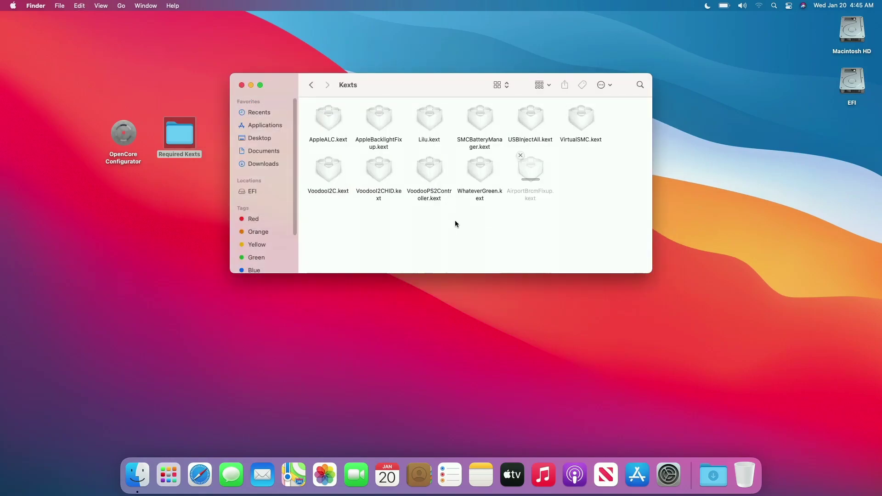
pyautogui.rightClick(486, 214)
pyautogui.moveTo(528, 302)
pyautogui.click(588, 302)
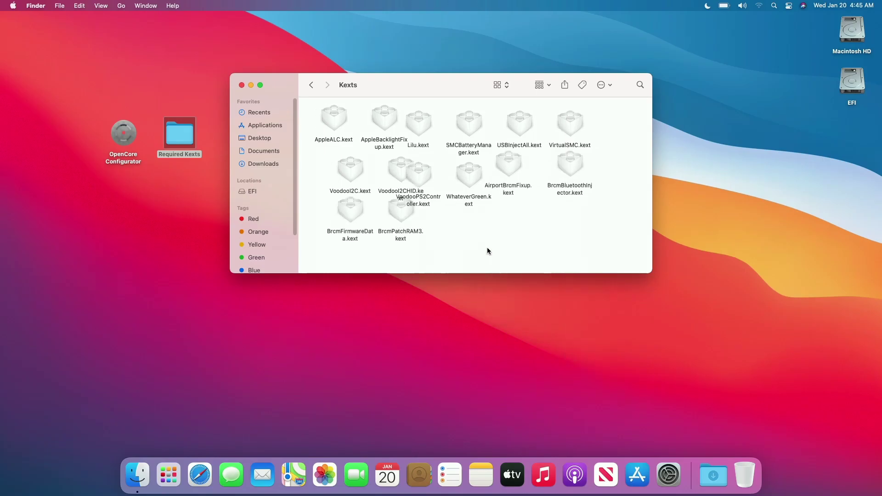
# Step: Open config.plist from the OC folder in OpenCore Configurator and show its Kernel section
pyautogui.click(311, 85)
pyautogui.doubleClick(426, 123)
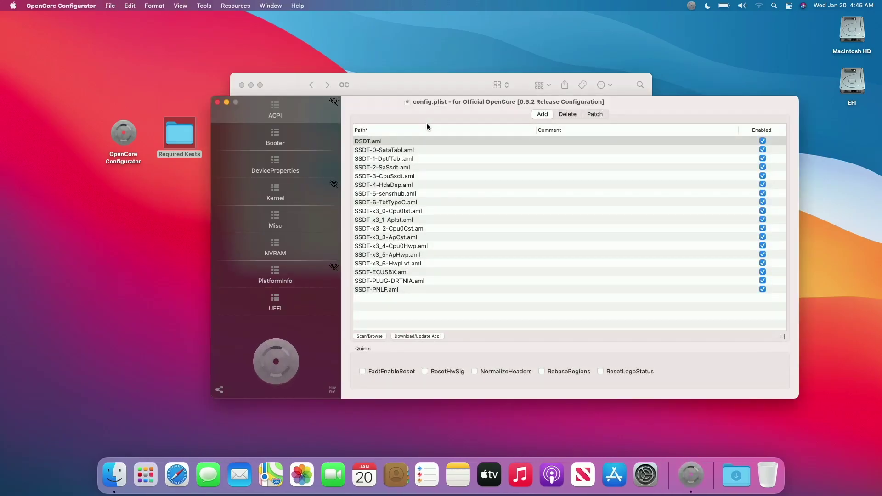
pyautogui.click(304, 189)
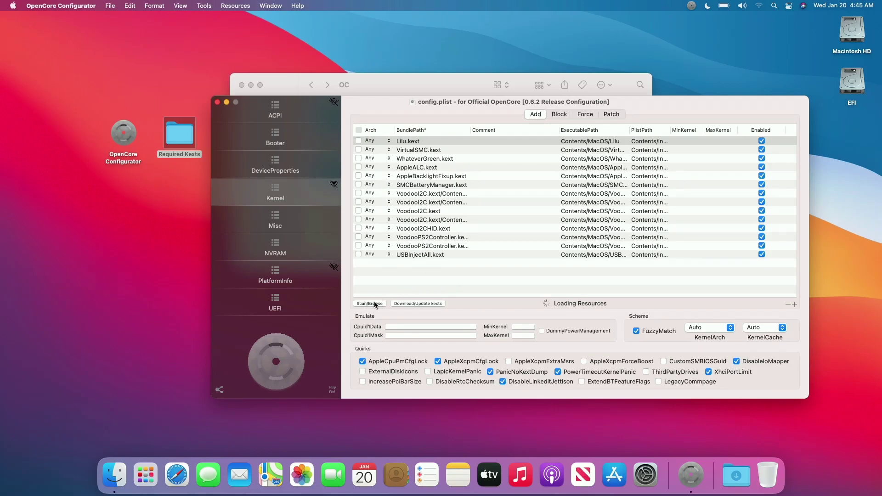
# Step: Add AirportBrcmFixup, BrcmBluetoothInjector, BrcmFirmwareData and BrcmPatchRAM3 from the EFI Kexts folder to the Kernel Add list in config.plist
pyautogui.click(412, 92)
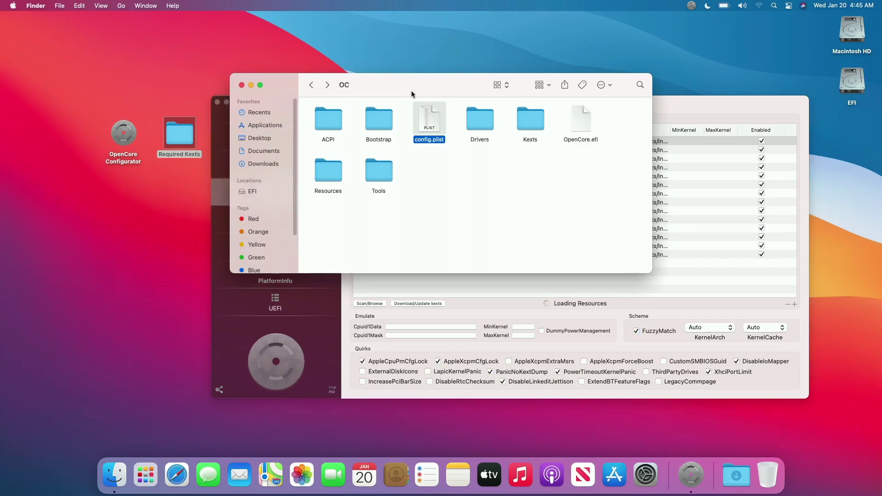
pyautogui.doubleClick(529, 119)
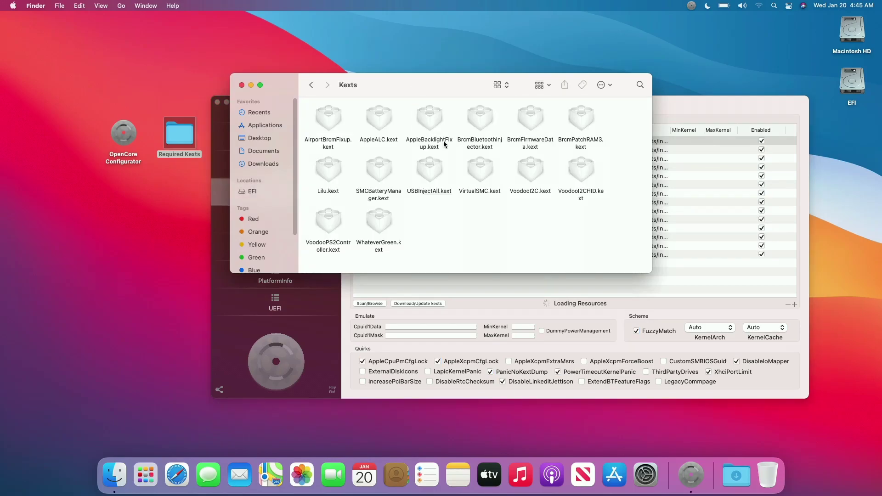
pyautogui.click(323, 118)
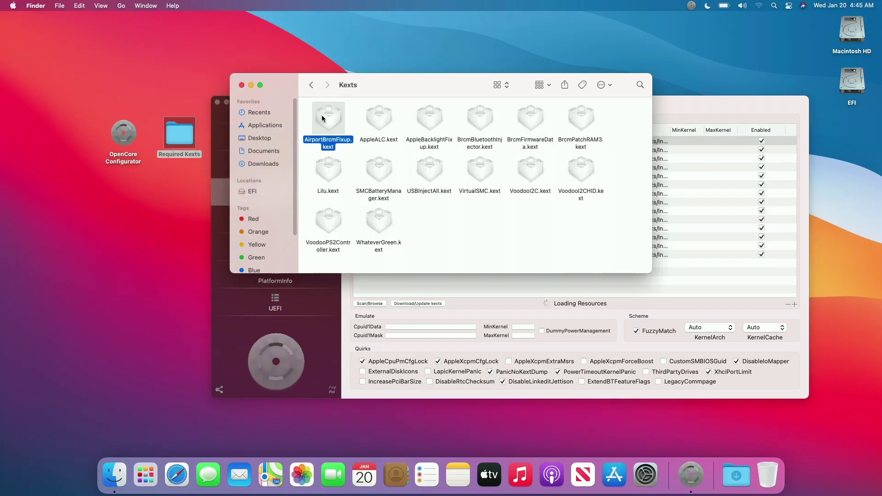
pyautogui.keyDown('super'); pyautogui.click(484, 120); pyautogui.keyUp('super')
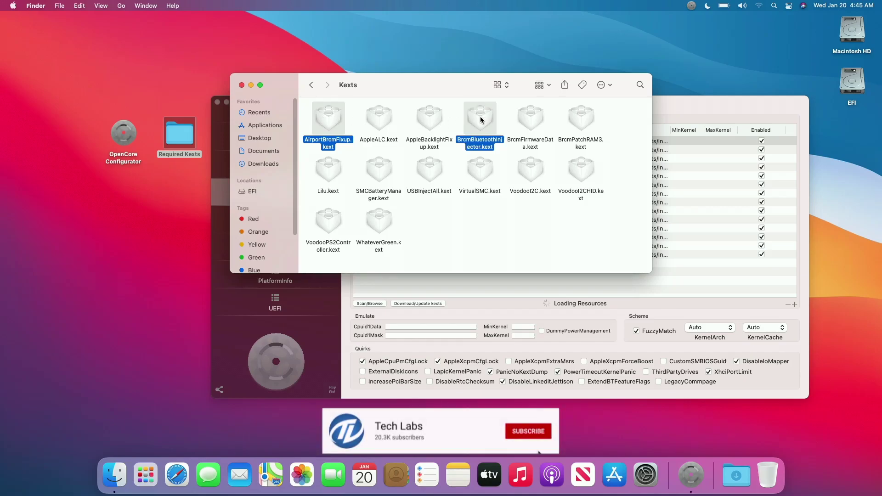
pyautogui.keyDown('super'); pyautogui.click(527, 124); pyautogui.keyUp('super')
pyautogui.keyDown('super'); pyautogui.click(578, 122); pyautogui.keyUp('super')
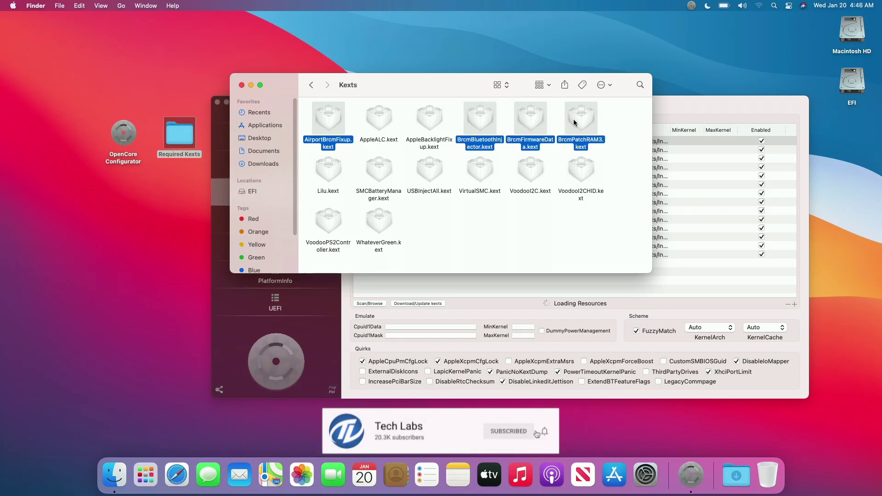
pyautogui.moveTo(580, 118); pyautogui.dragTo(715, 288)
pyautogui.click(702, 301)
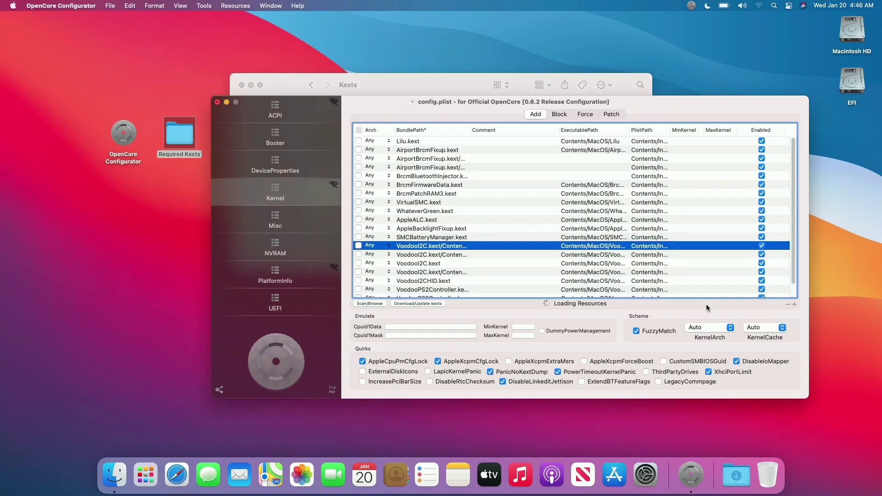
# Step: Move VirtualSMC, WhateverGreen, AppleALC, AppleBacklightFixup and SMCBatteryManager, in that order, directly below Lilu.kext and above AirportBrcmFixup.kext
pyautogui.scroll(-2, 792, 243)
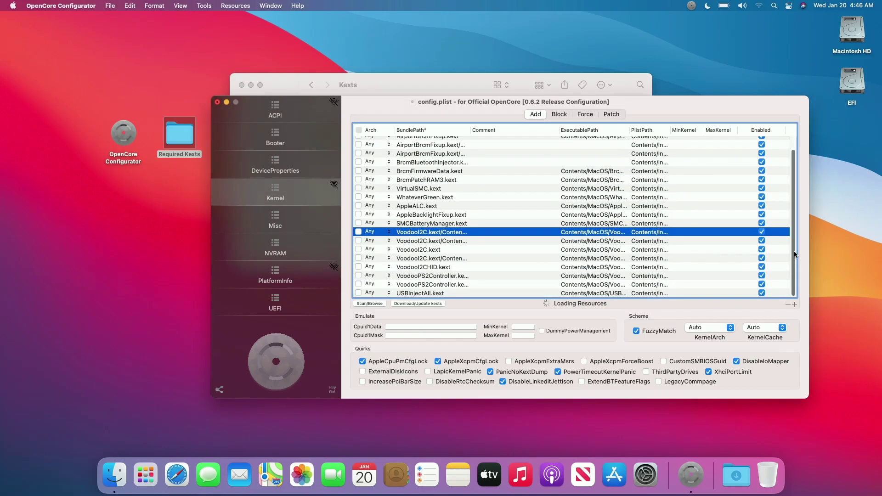
pyautogui.scroll(3, 793, 206)
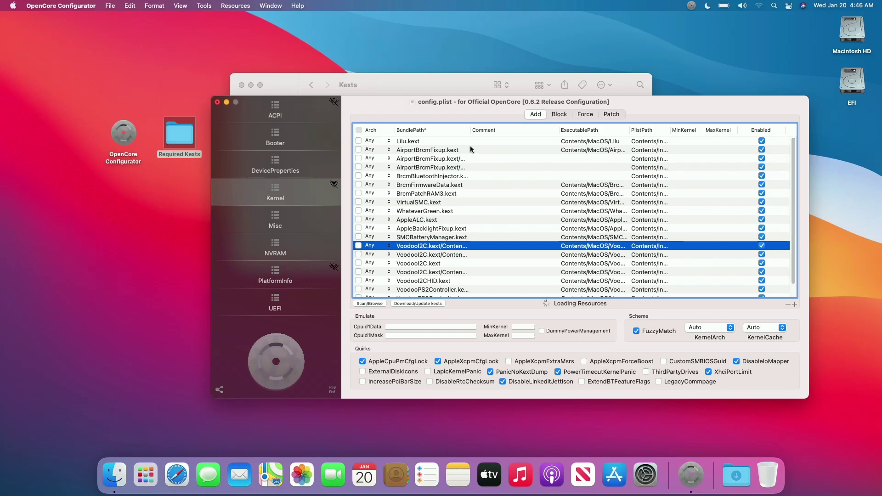
pyautogui.click(416, 202)
pyautogui.moveTo(416, 204); pyautogui.dragTo(417, 151)
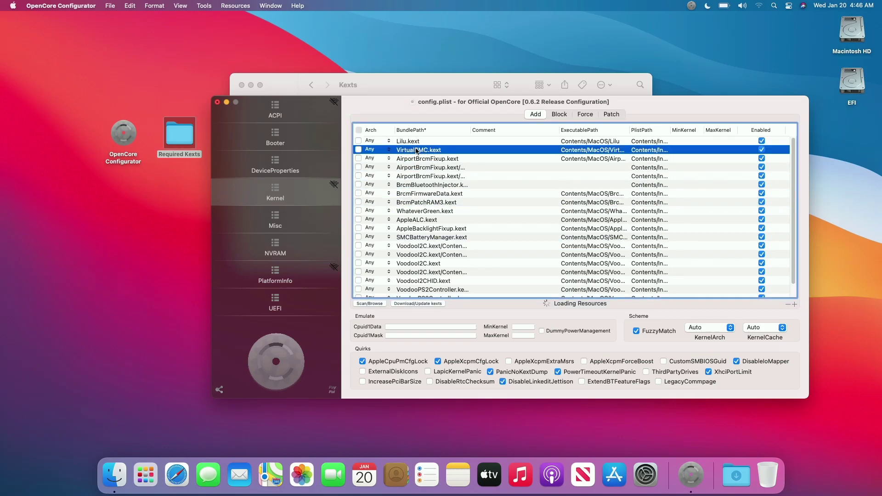
pyautogui.moveTo(424, 212); pyautogui.dragTo(421, 159)
pyautogui.moveTo(423, 219); pyautogui.dragTo(429, 168)
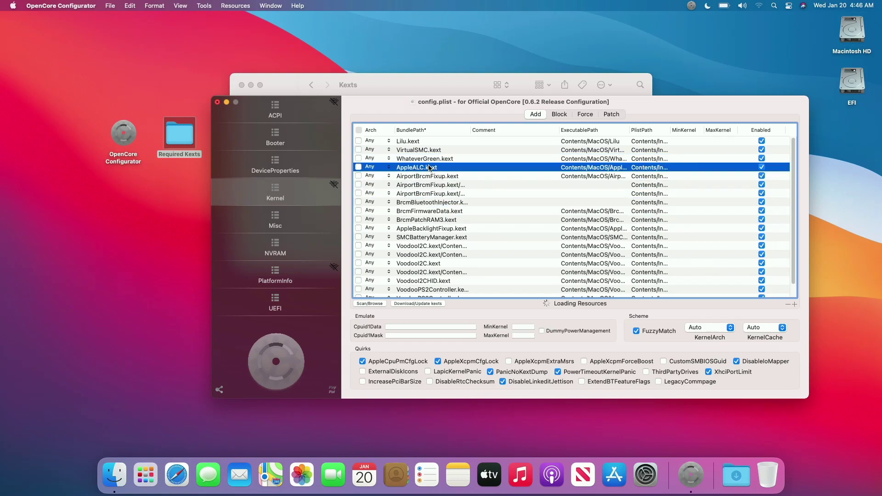
pyautogui.moveTo(429, 229); pyautogui.dragTo(427, 178)
pyautogui.moveTo(430, 238); pyautogui.dragTo(429, 186)
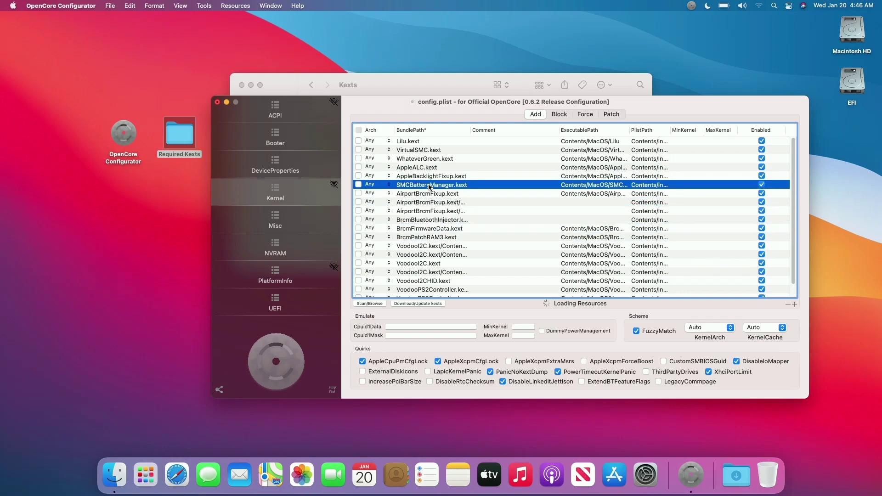
# Step: Widen the BundlePath column to read full paths and remove the AirPortBrcm4360_Injector.kext entry from the kext list
pyautogui.moveTo(470, 130); pyautogui.dragTo(618, 130)
pyautogui.click(444, 202)
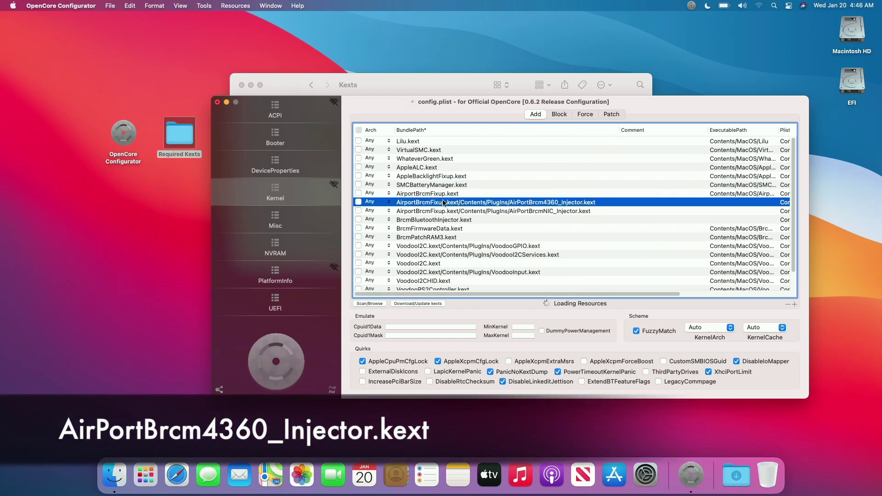
pyautogui.click(787, 304)
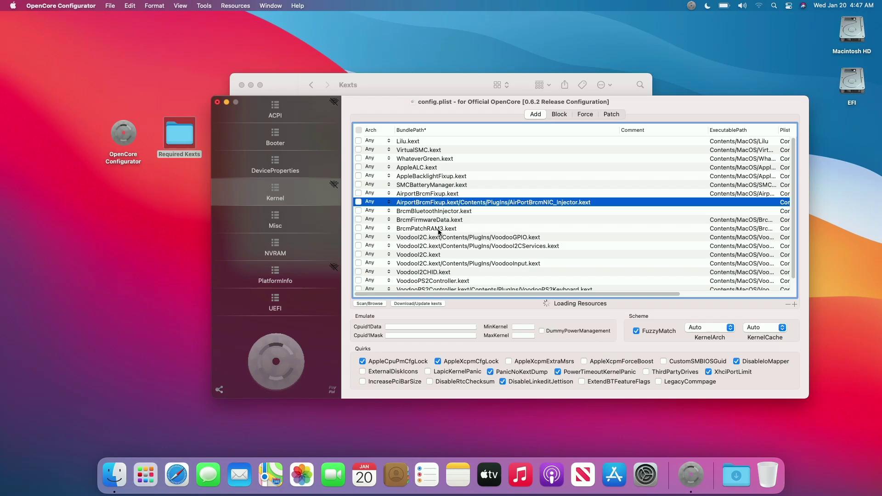
# Step: Save and close config.plist, and close the Kexts folder window
pyautogui.scroll(-1, 791, 242)
pyautogui.scroll(1, 790, 273)
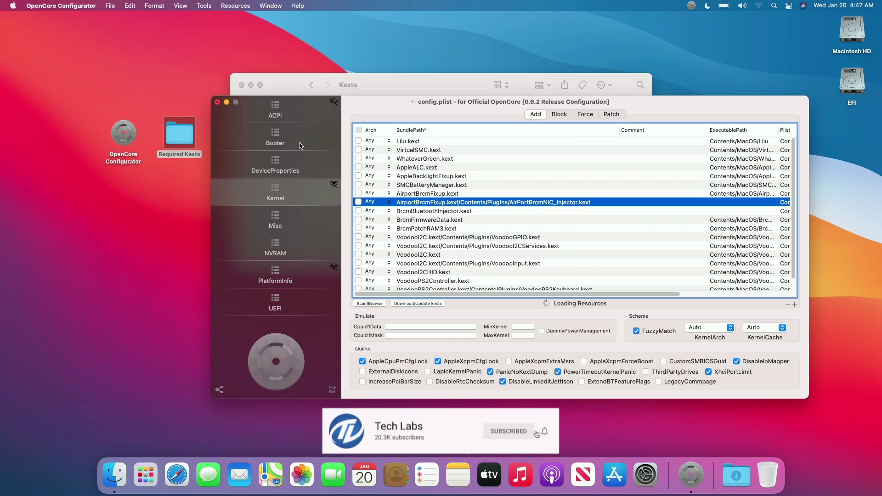
pyautogui.click(218, 103)
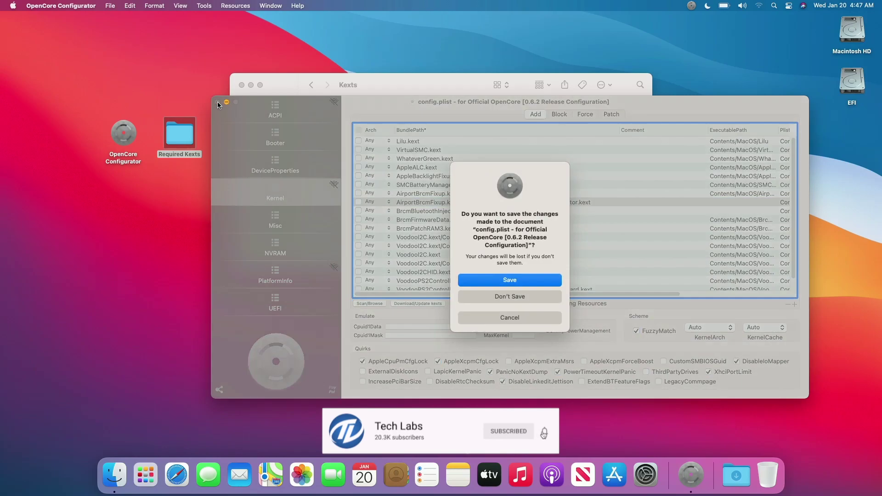
pyautogui.click(491, 280)
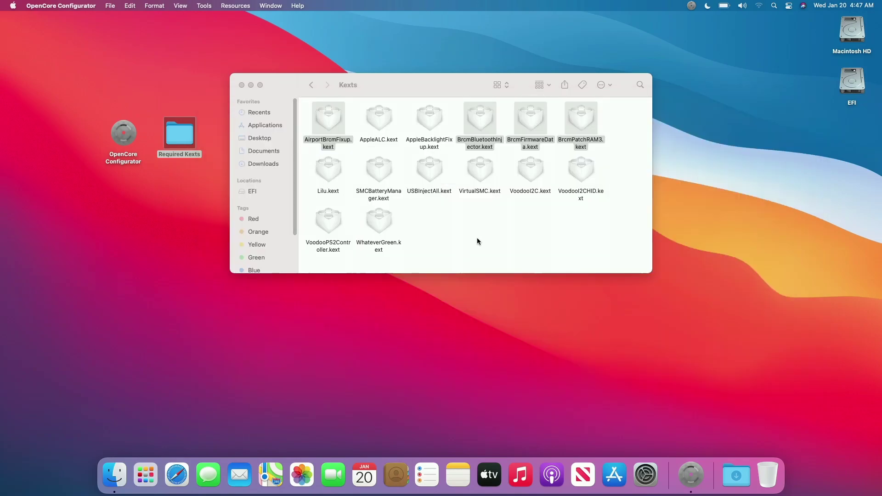
pyautogui.click(477, 242)
pyautogui.click(241, 85)
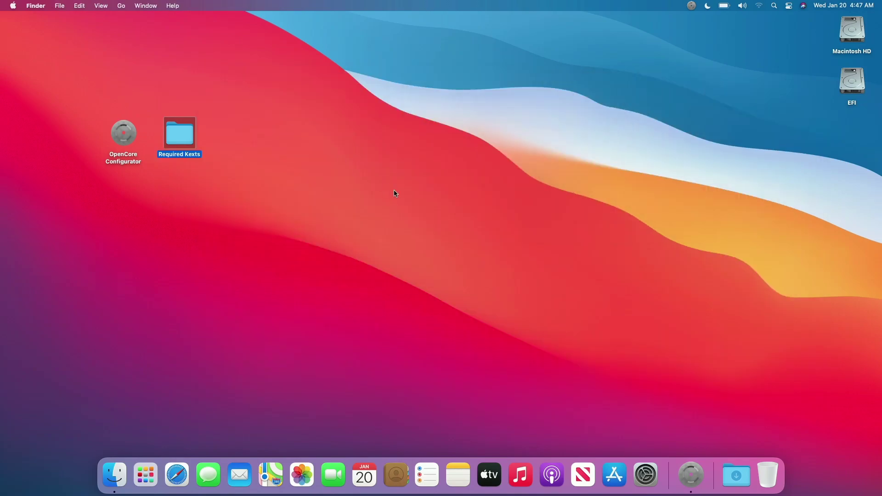
# Step: Eject the EFI partition from the desktop and quit OpenCore Configurator
pyautogui.rightClick(852, 82)
pyautogui.click(794, 109)
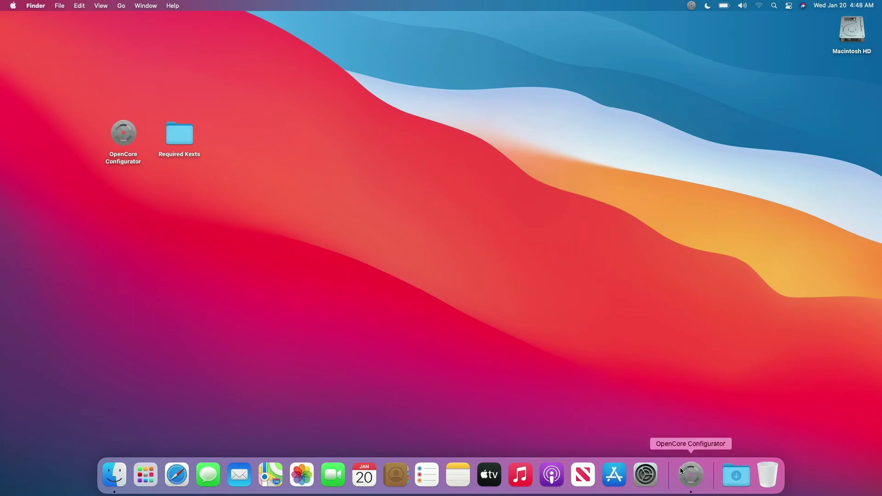
pyautogui.rightClick(691, 475)
pyautogui.click(709, 445)
# Step: Restart the computer from macOS and confirm the restart
pyautogui.click(13, 6)
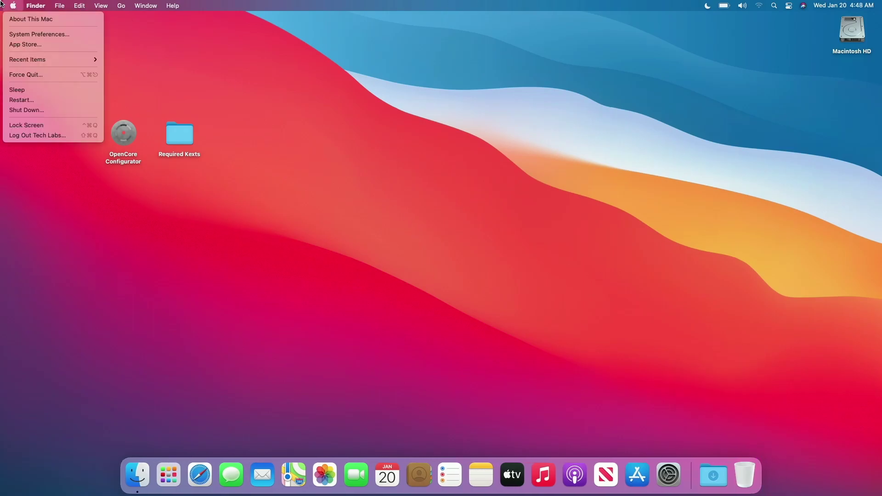
pyautogui.click(41, 101)
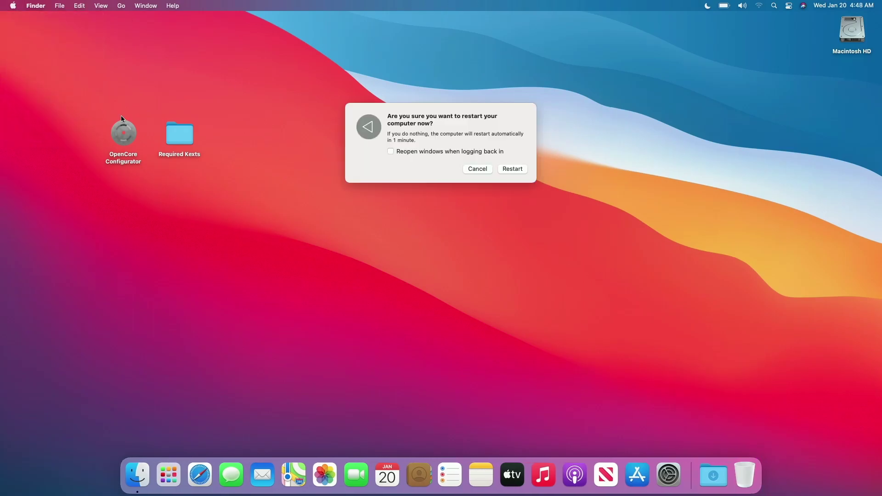
pyautogui.click(512, 169)
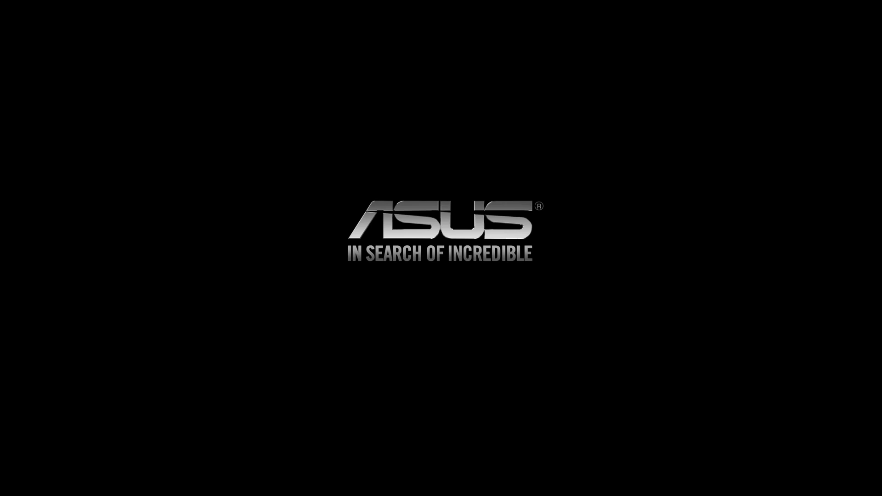
# Step: Run Reset NVRAM from the OpenCore boot picker
pyautogui.press('Right')
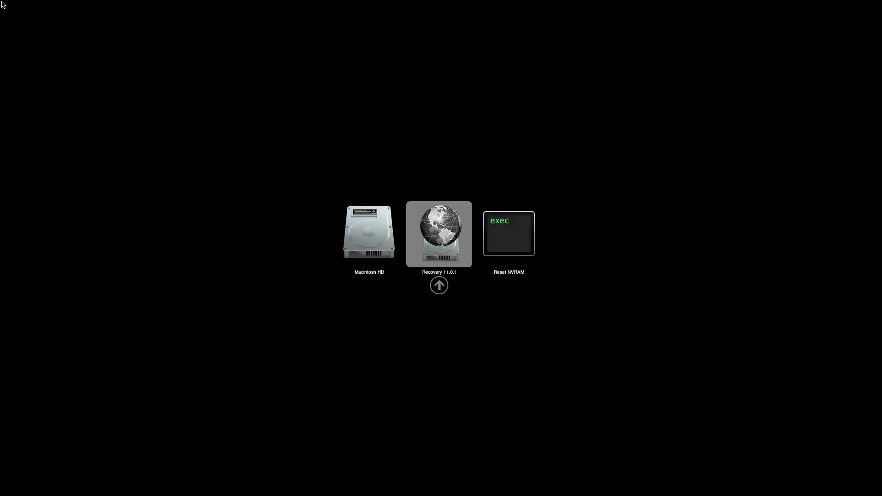
pyautogui.press('Right')
pyautogui.press('Return')
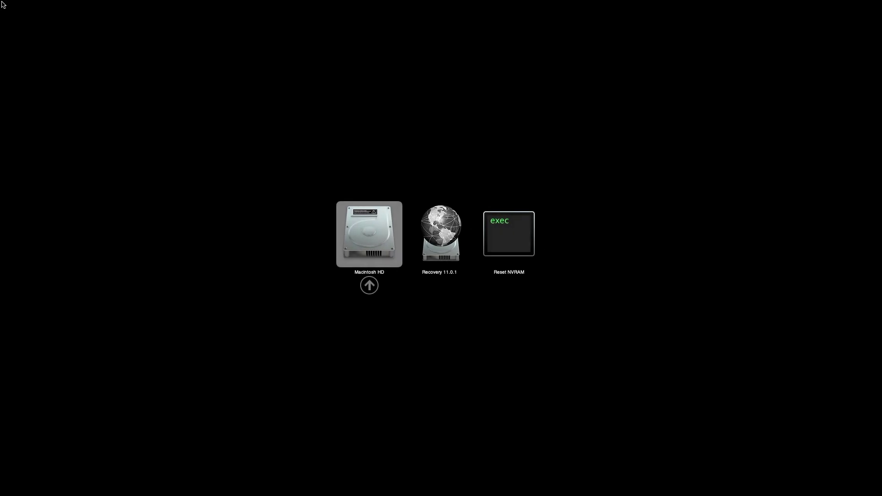
# Step: Boot from Macintosh HD and log in by entering the account password
pyautogui.press('Return')
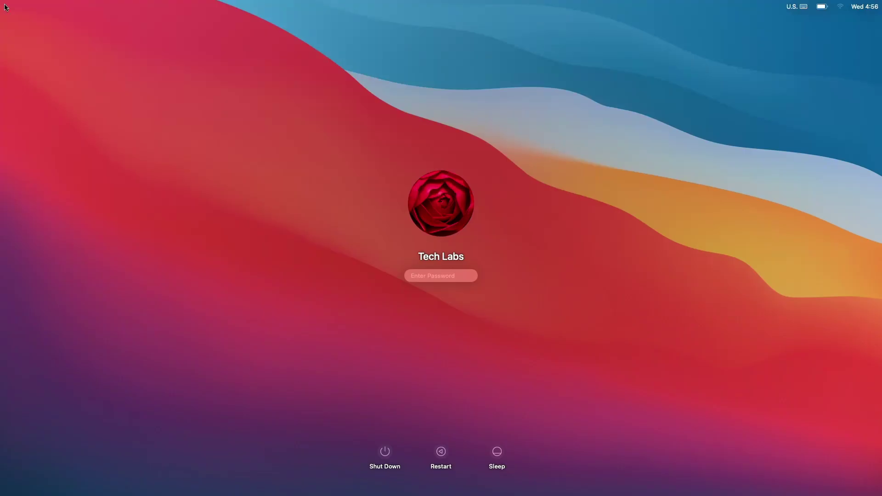
pyautogui.write('••••')
pyautogui.press('Return')
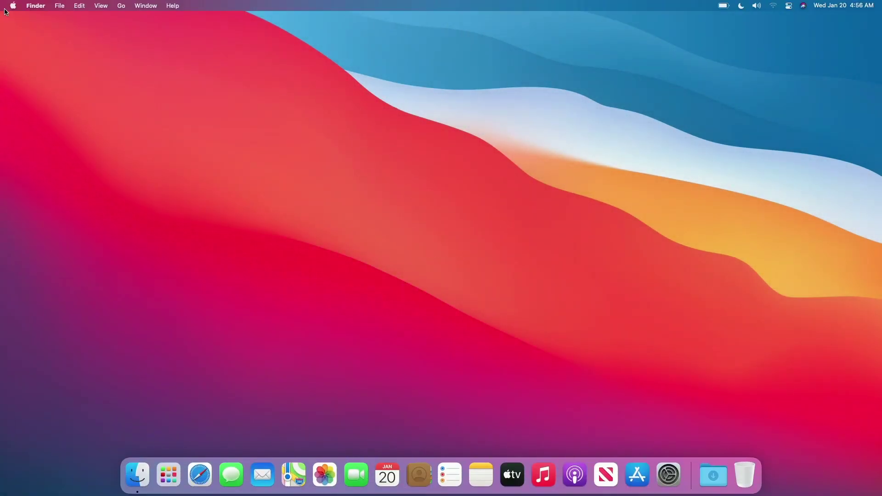
# Step: Open the Bluetooth settings in System Preferences to check the Bluetooth status and device list, and return to the overview
pyautogui.click(668, 475)
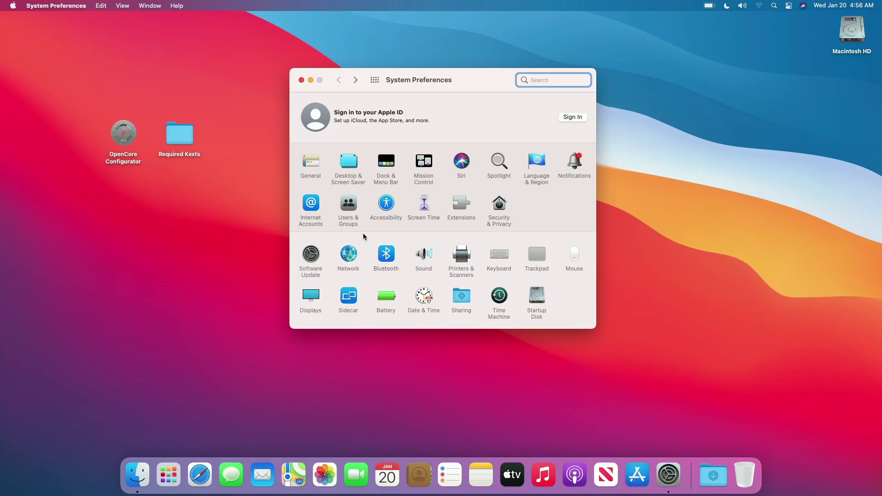
pyautogui.click(386, 254)
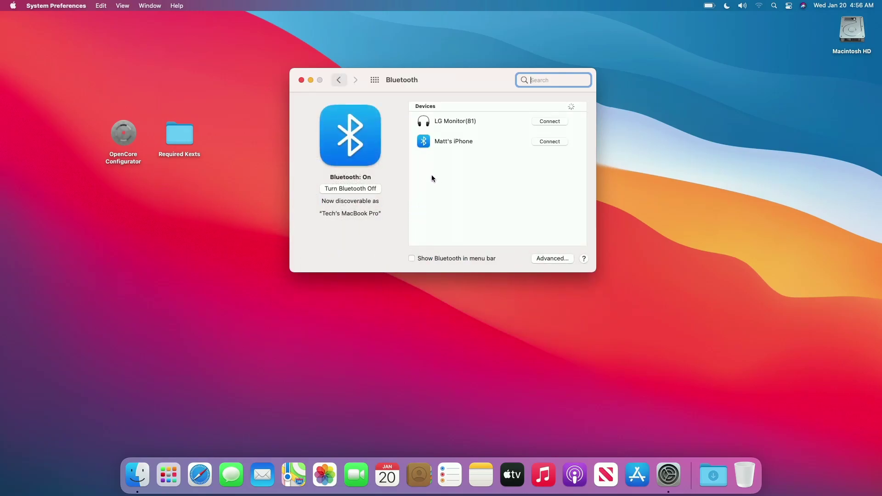
pyautogui.click(336, 81)
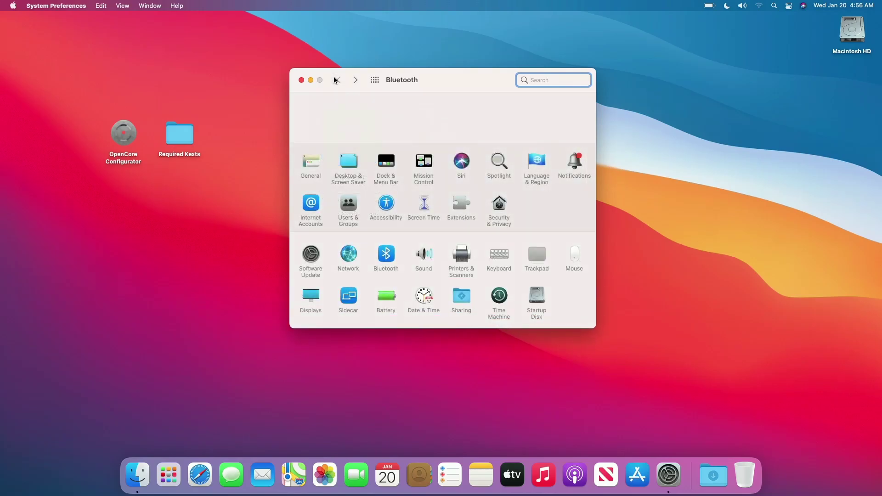
# Step: Test the adapter in the Network settings by turning Wi-Fi off and back on, and close System Preferences
pyautogui.click(348, 255)
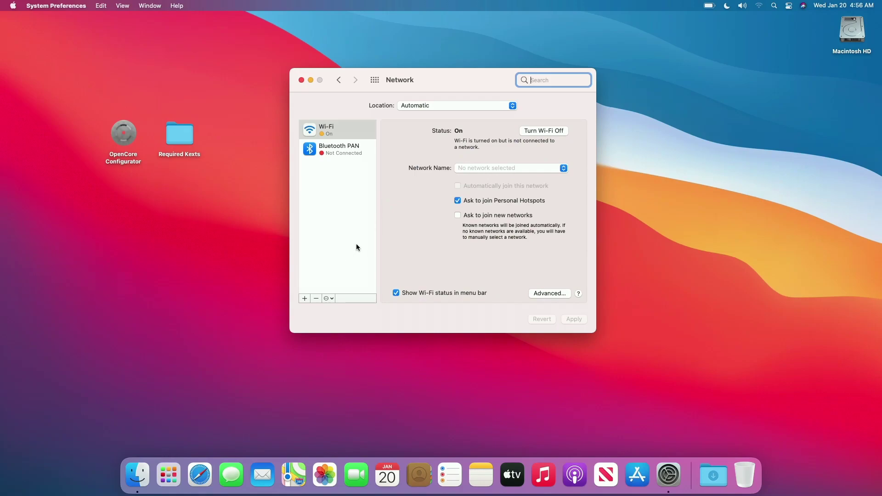
pyautogui.click(546, 131)
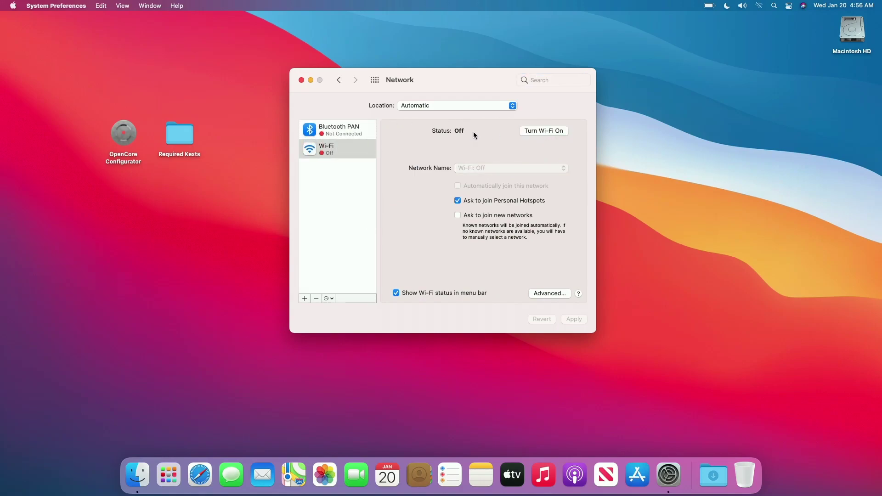
pyautogui.click(542, 131)
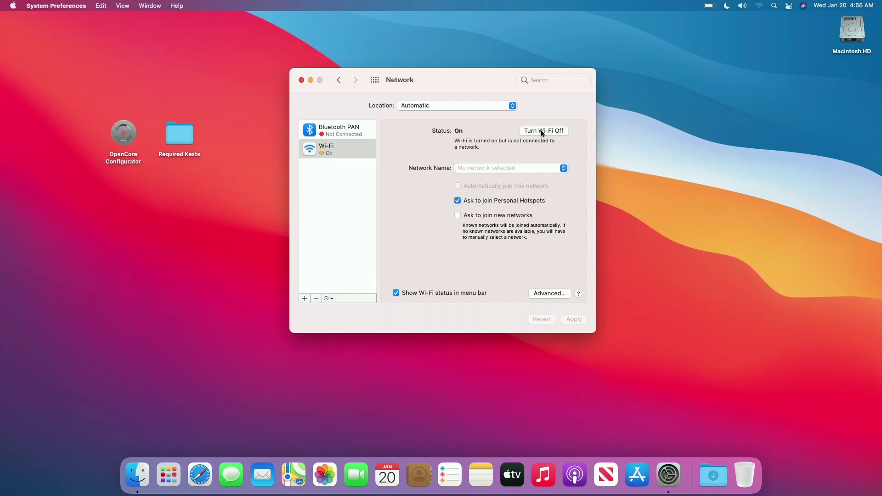
pyautogui.click(302, 79)
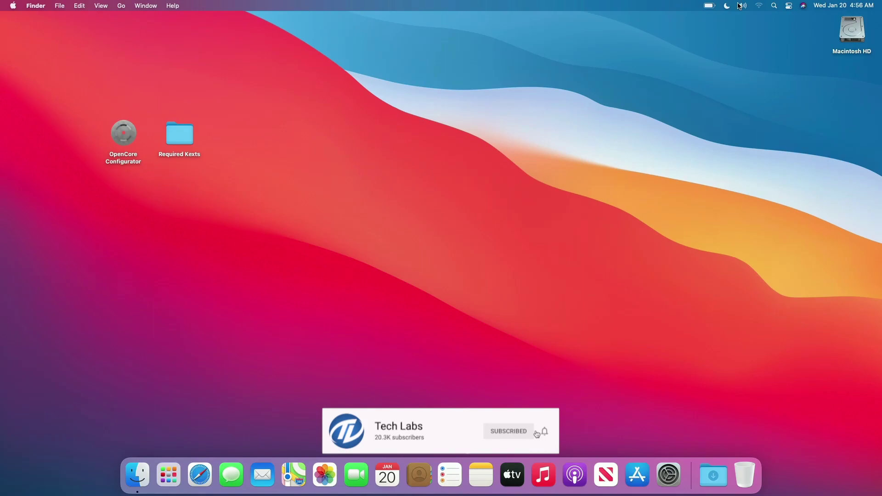
# Step: Join the Wi-Fi network FTTH-A0EE by entering its WPA2 password, and check the connection in the Wi-Fi list
pyautogui.click(759, 5)
pyautogui.click(635, 51)
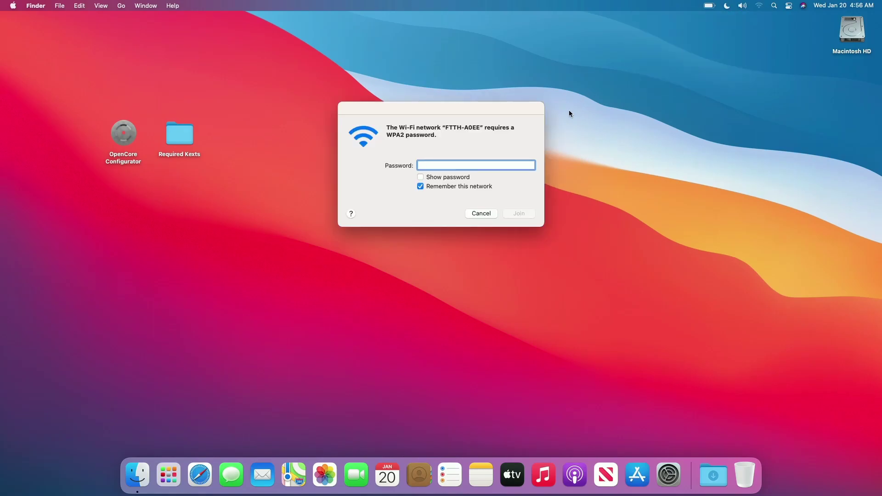
pyautogui.write('•••••••••••••••')
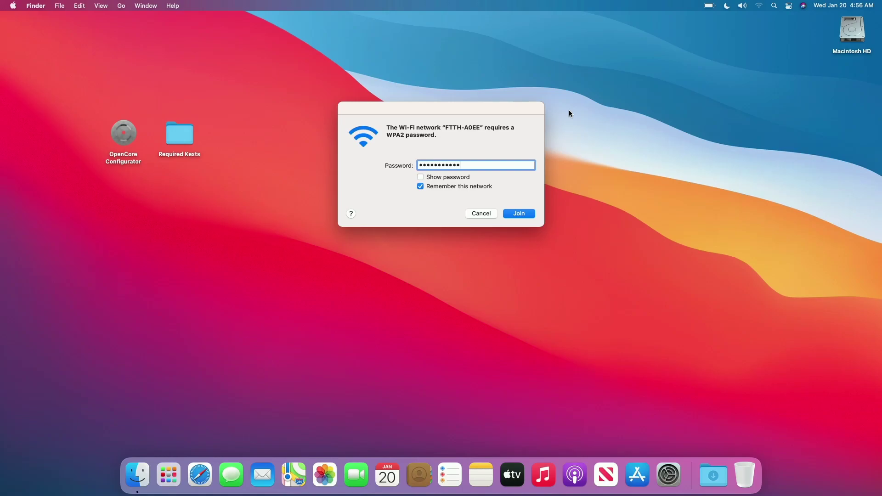
pyautogui.press('Return')
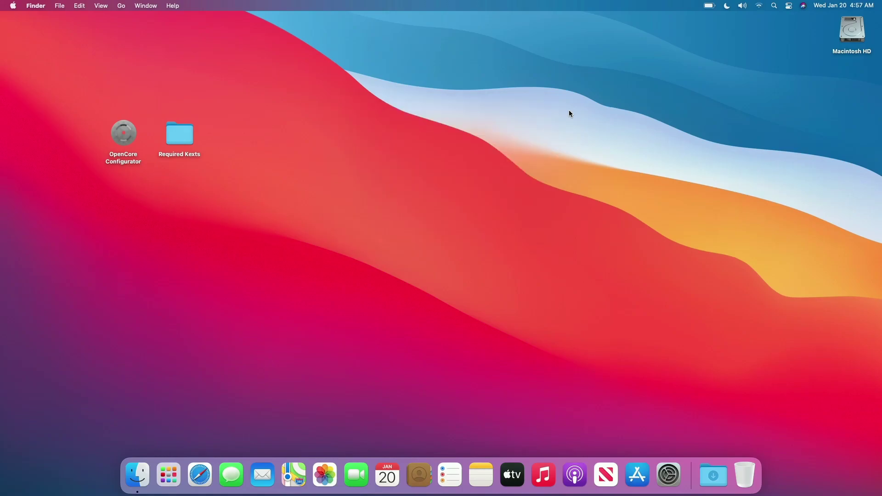
pyautogui.click(759, 6)
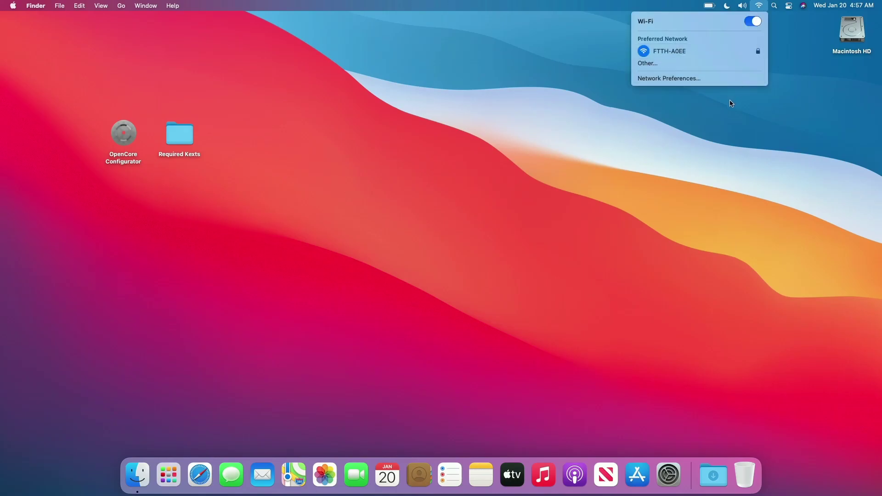
pyautogui.click(478, 288)
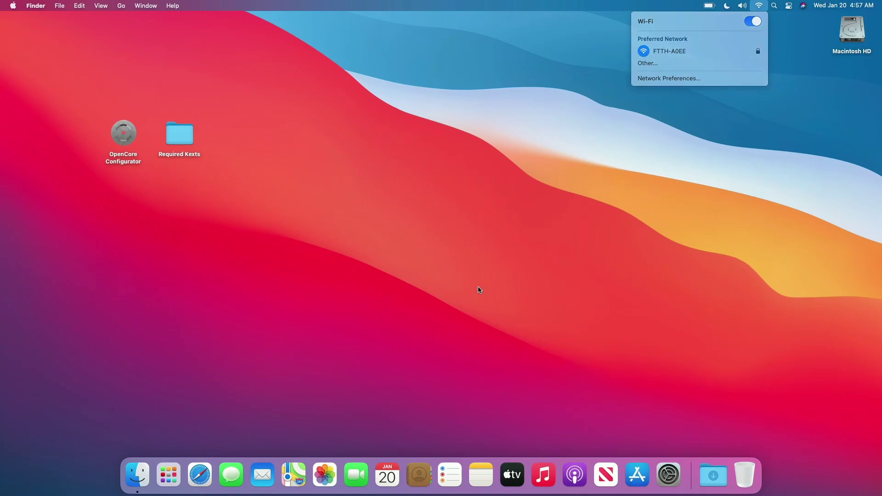
# Step: Test web access in Safari by loading the Google home page and the Gmail page, and return to Google
pyautogui.click(200, 475)
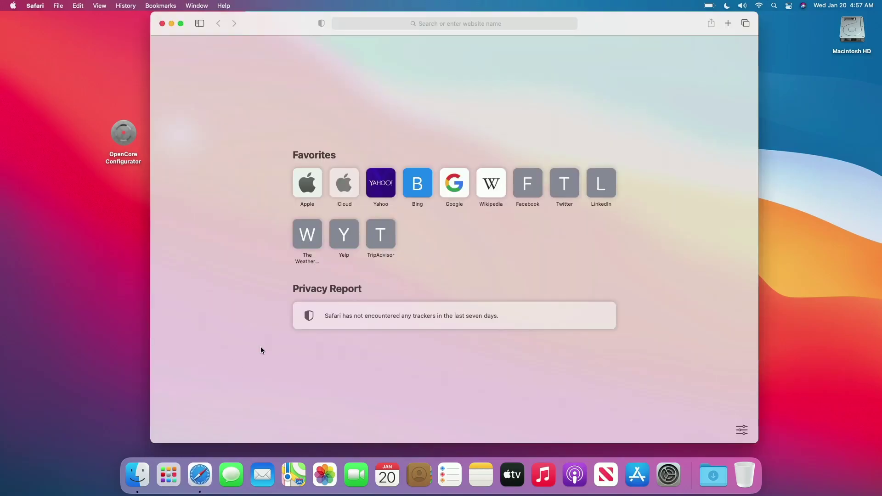
pyautogui.click(451, 185)
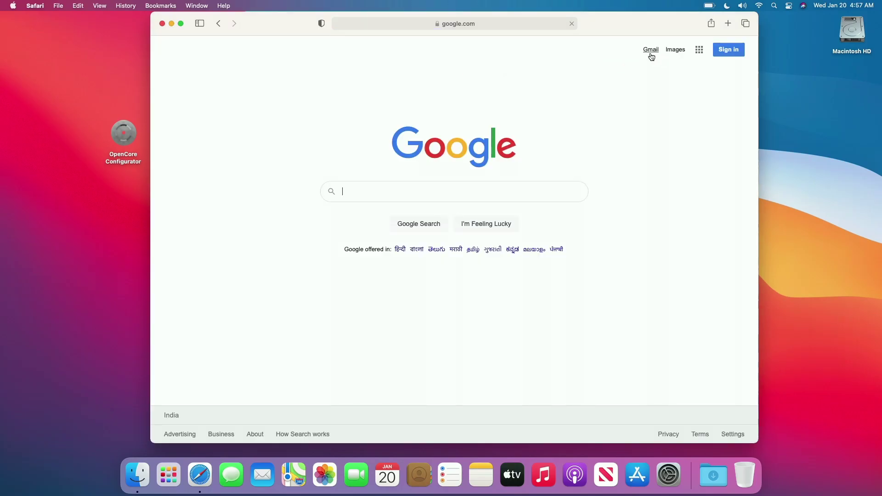
pyautogui.click(651, 51)
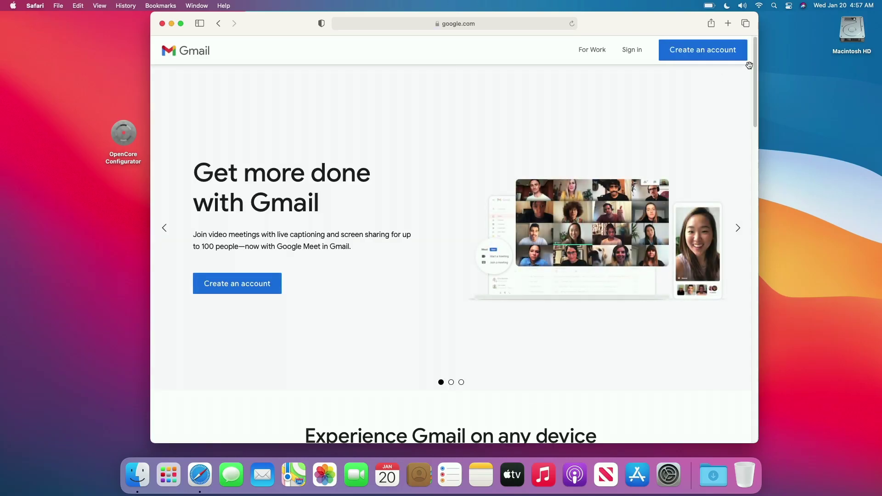
pyautogui.moveTo(764, 51); pyautogui.dragTo(779, 25)
pyautogui.click(218, 26)
# Step: Search Google for "speed test", run its Internet speed test, and close the results
pyautogui.click(478, 190)
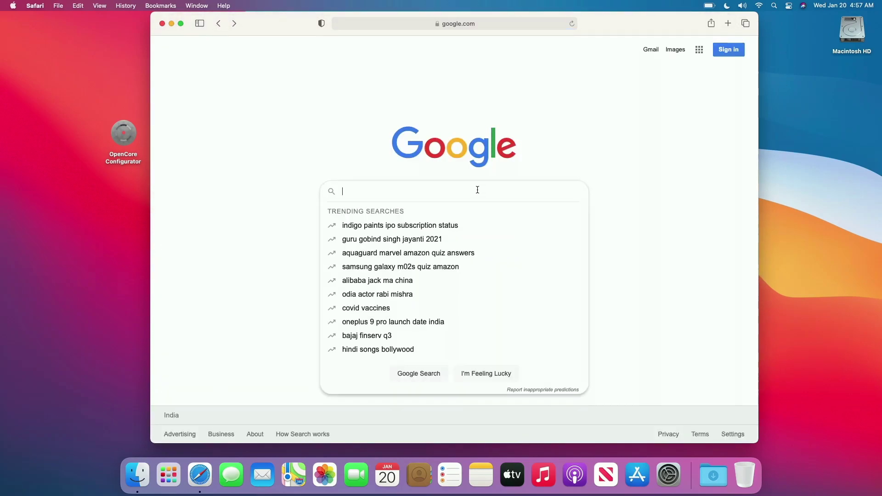
pyautogui.write('speed')
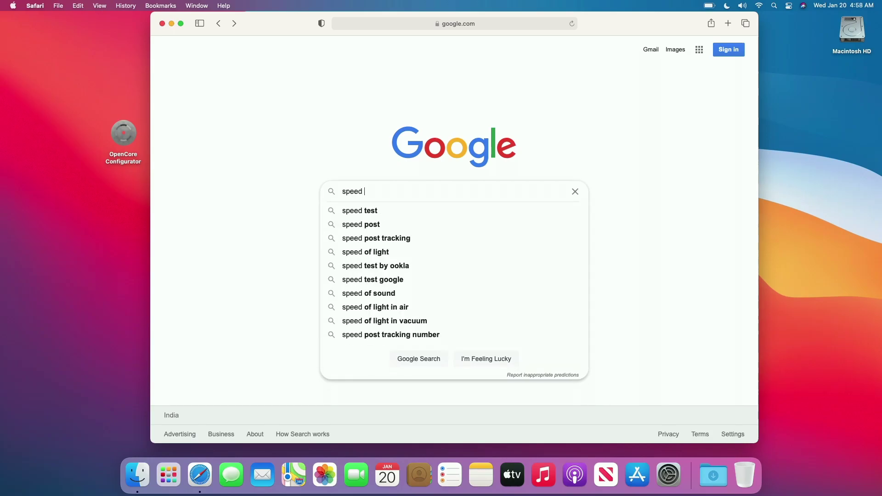
pyautogui.press('Down')
pyautogui.press('Return')
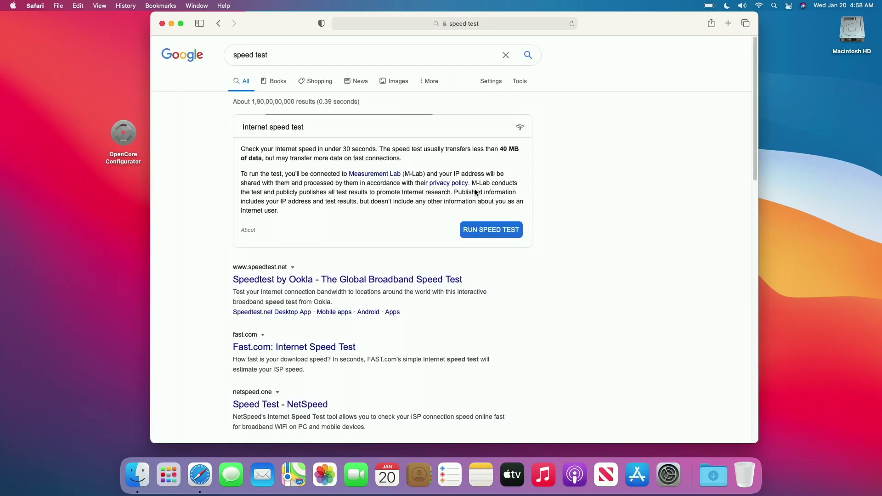
pyautogui.click(488, 229)
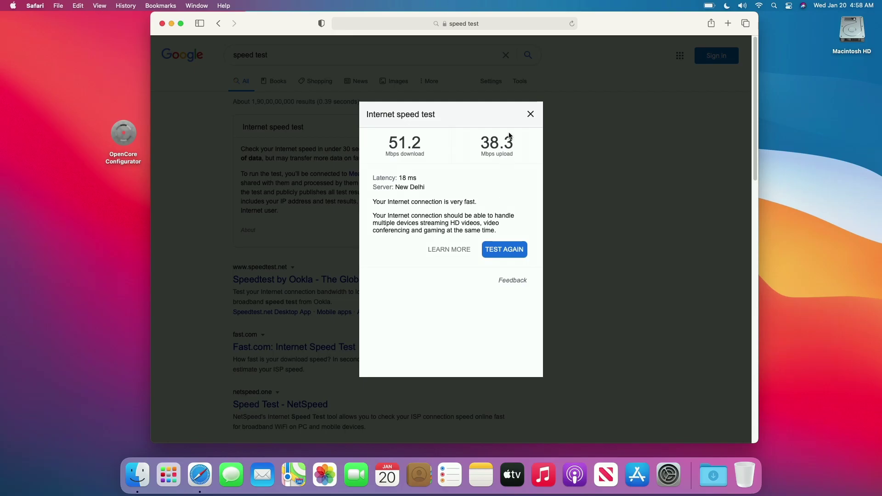
pyautogui.click(531, 114)
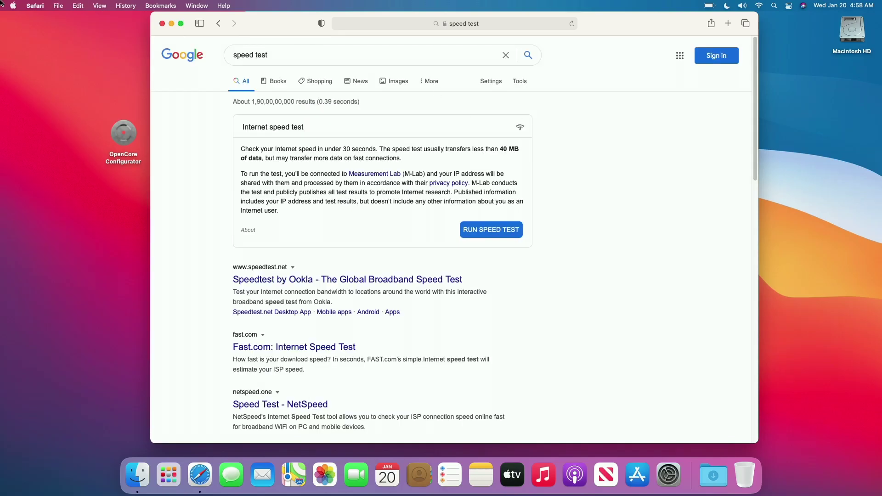
# Step: Quit Safari and show the About This Mac overview to examine the macOS version
pyautogui.click(37, 5)
pyautogui.click(41, 146)
pyautogui.click(12, 5)
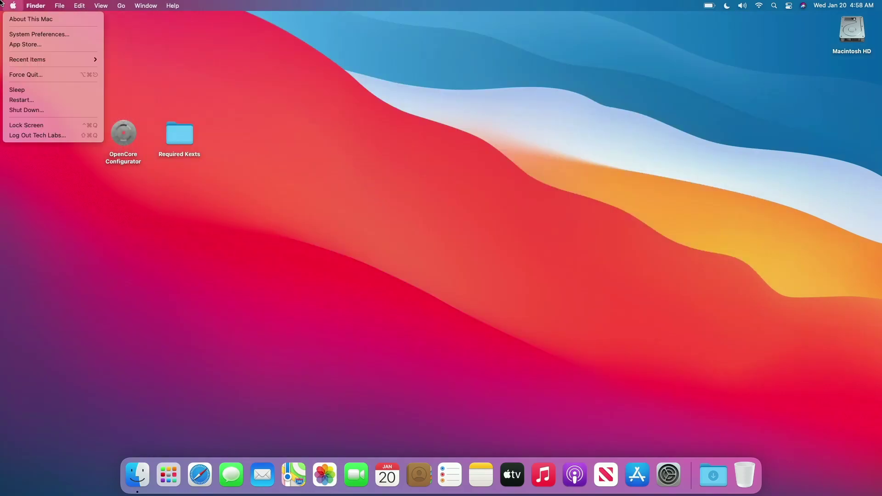
pyautogui.press('Escape')
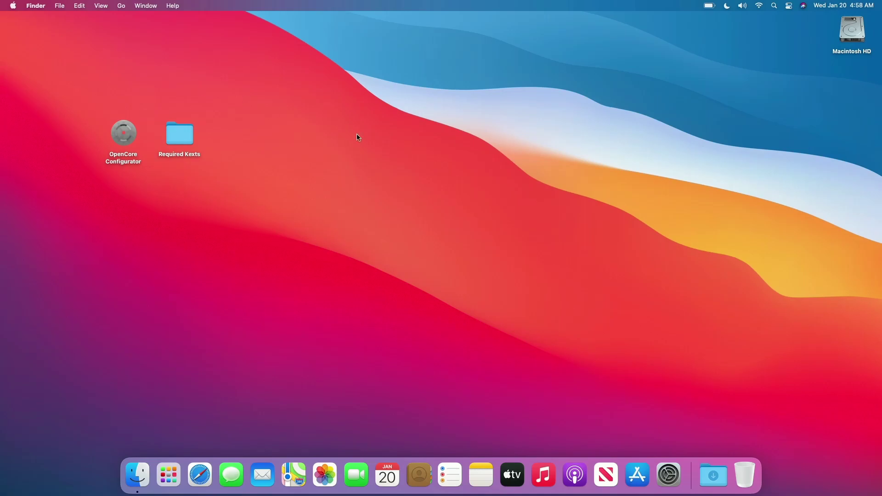
pyautogui.click(451, 144)
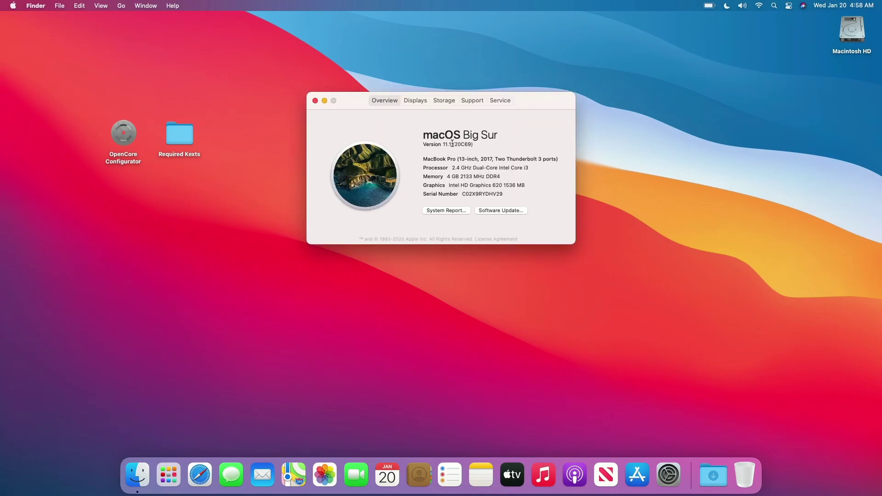
# Step: Generate the full system report from the Mac overview and examine the Bluetooth hardware details
pyautogui.click(443, 210)
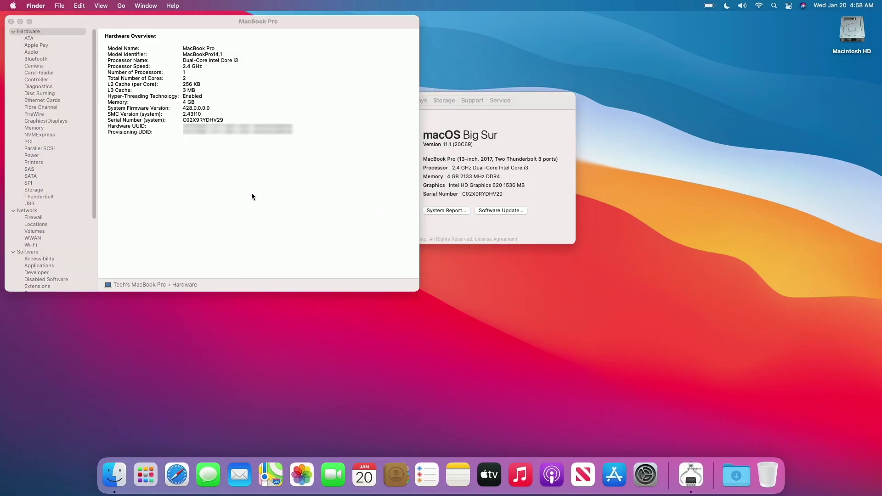
pyautogui.click(44, 59)
pyautogui.click(44, 59)
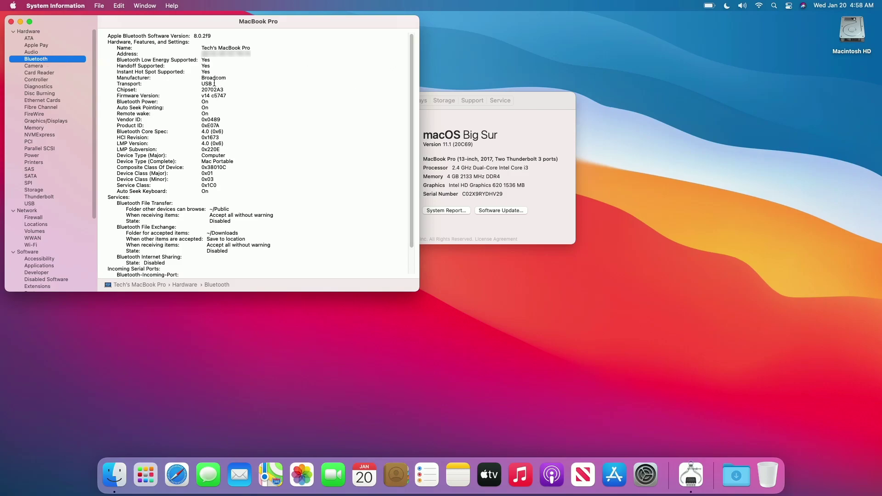
# Step: Examine the Wi-Fi interface details in the system report, and close the report and the About This Mac window
pyautogui.click(31, 245)
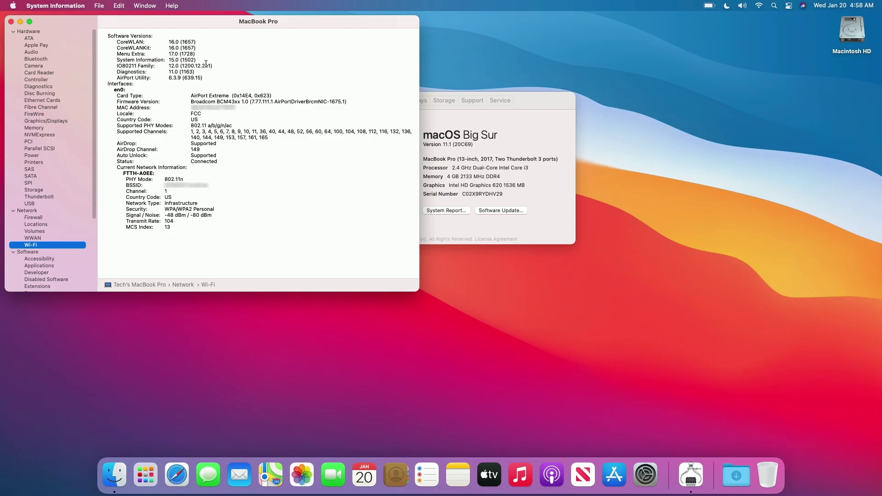
pyautogui.click(310, 226)
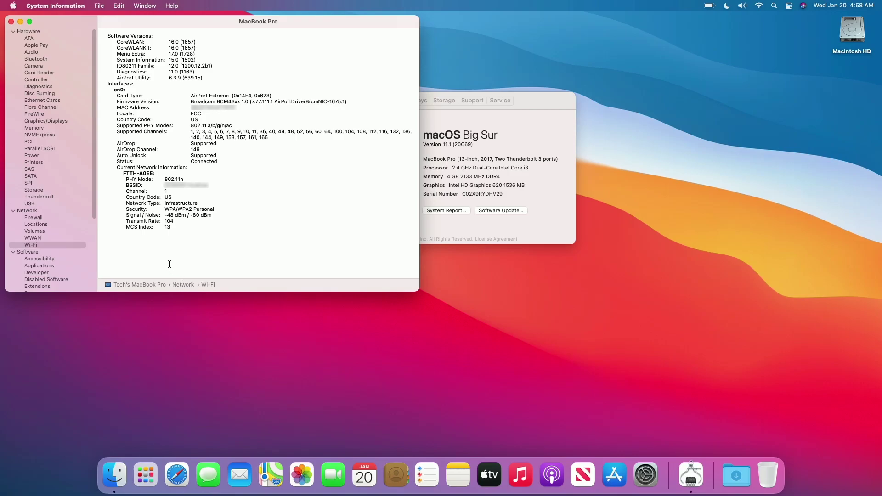
pyautogui.click(11, 21)
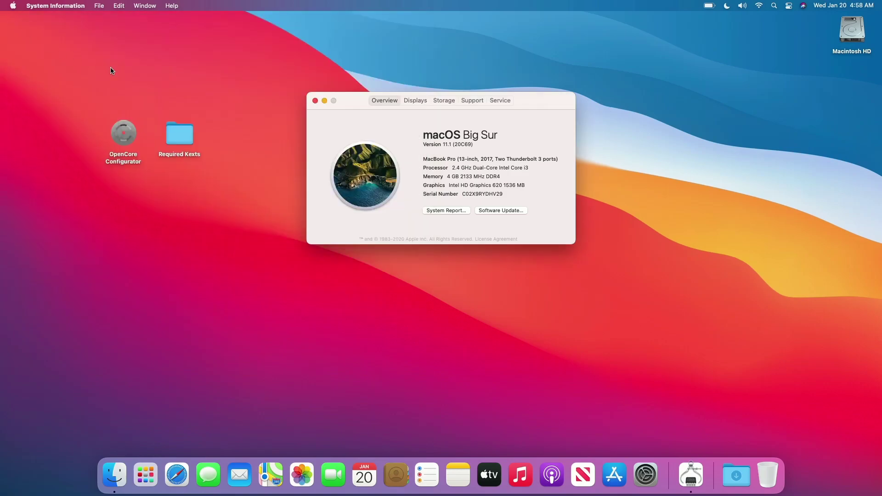
pyautogui.click(314, 101)
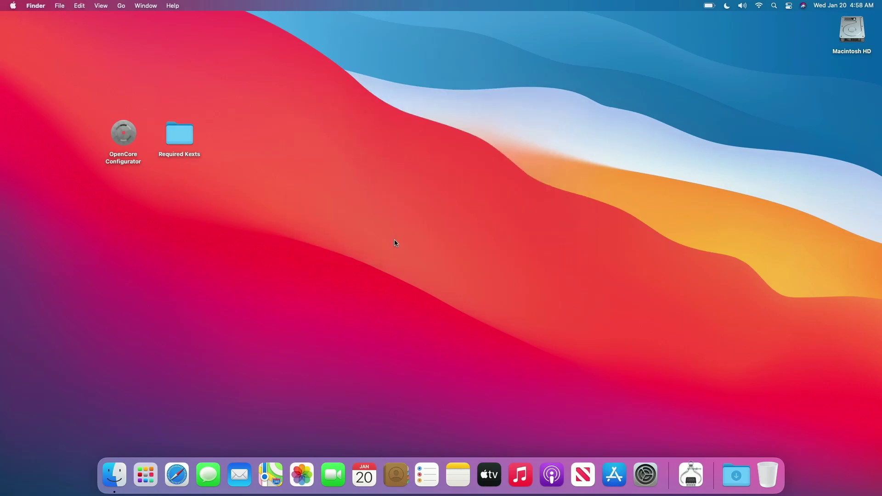